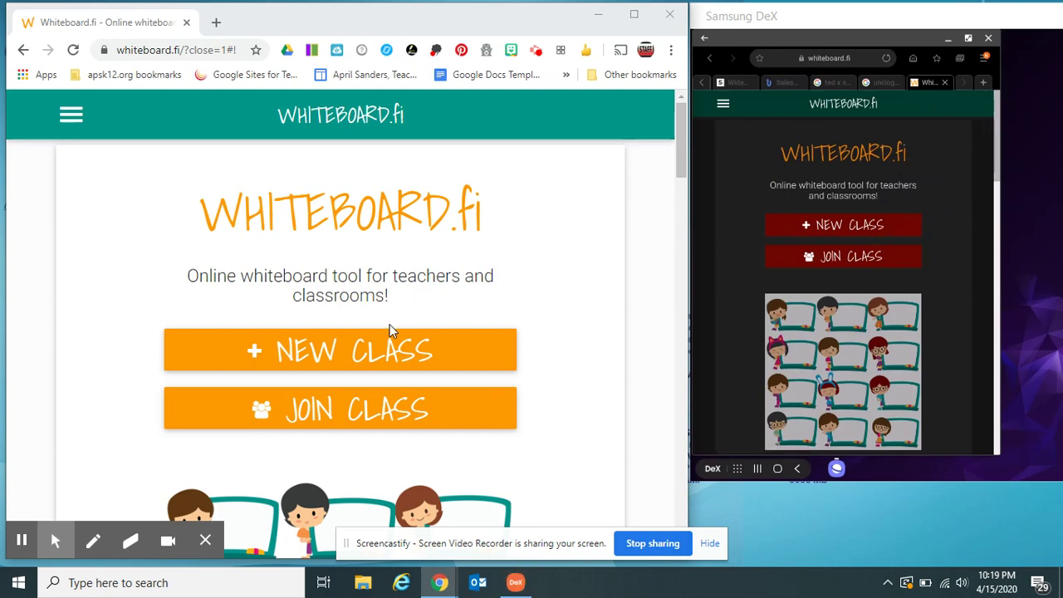
- Create a new class under the suggested teacher name, getting room code b4f
click(398, 343)
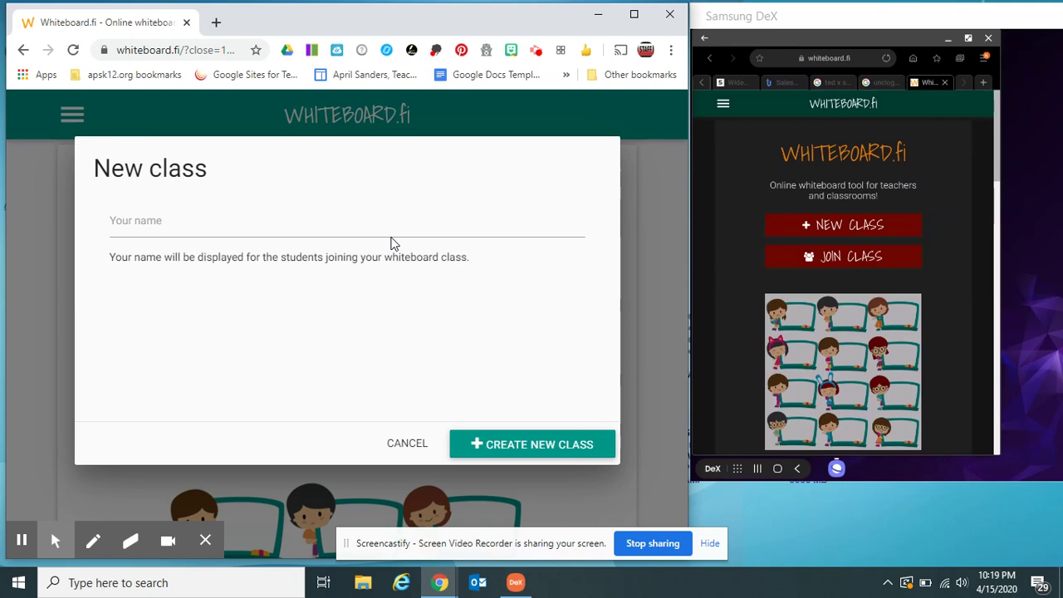
click(385, 225)
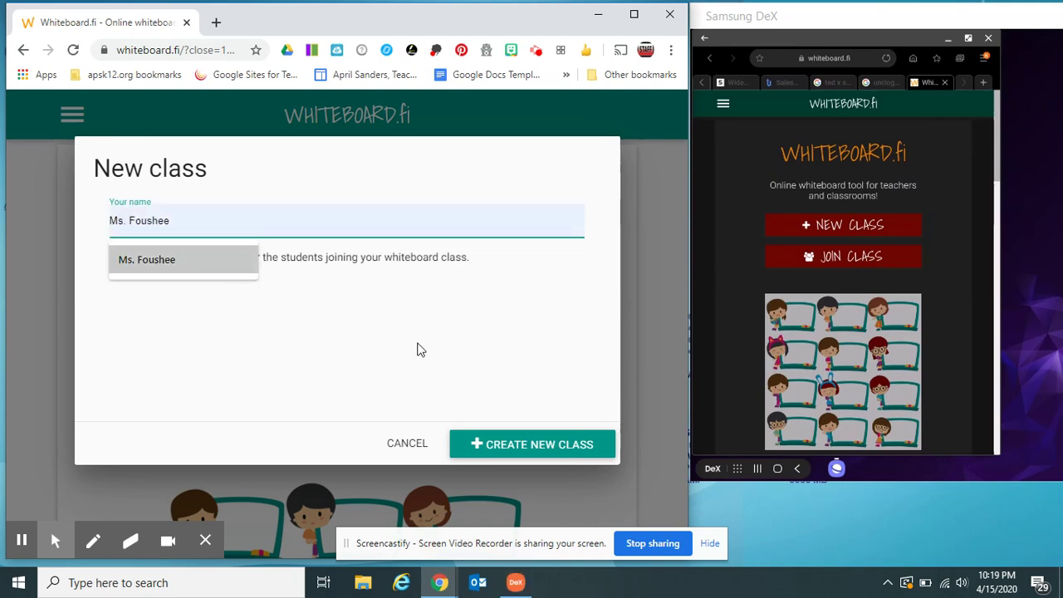
click(210, 274)
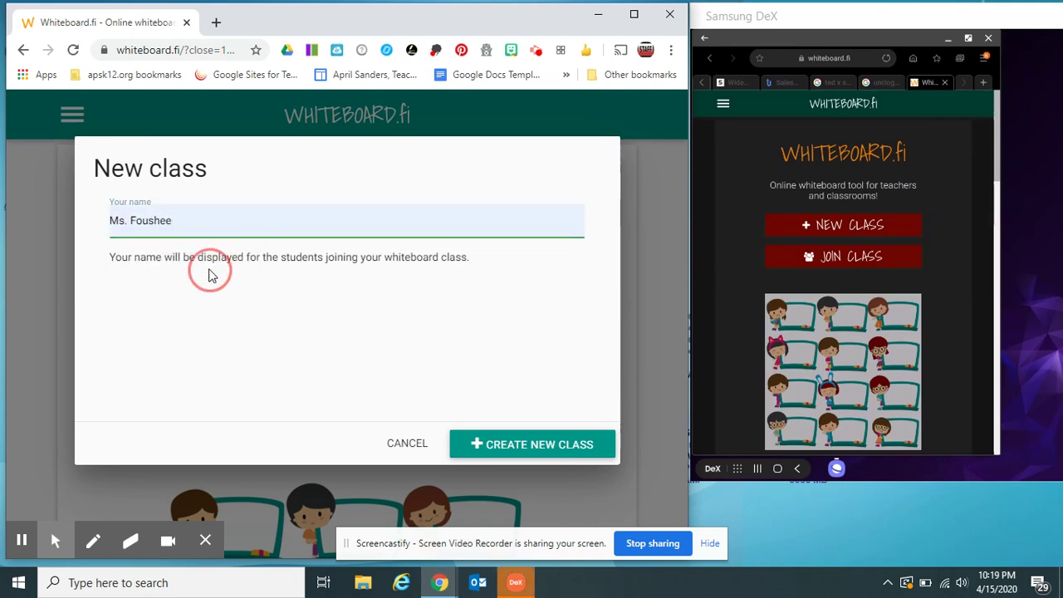
click(522, 443)
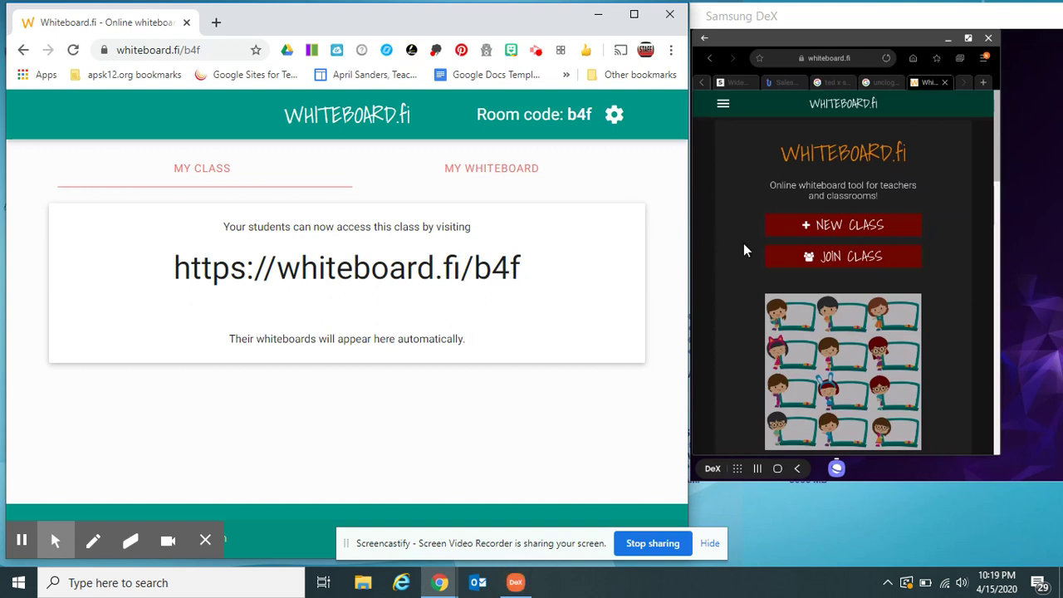
- Join class b4f from the student device under a student display name
click(837, 260)
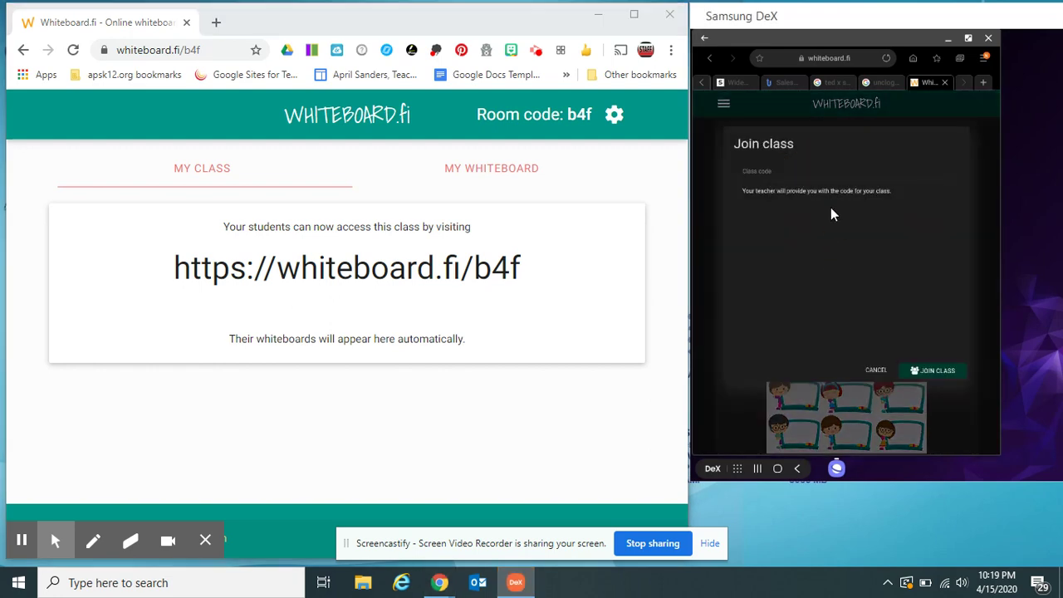
click(815, 170)
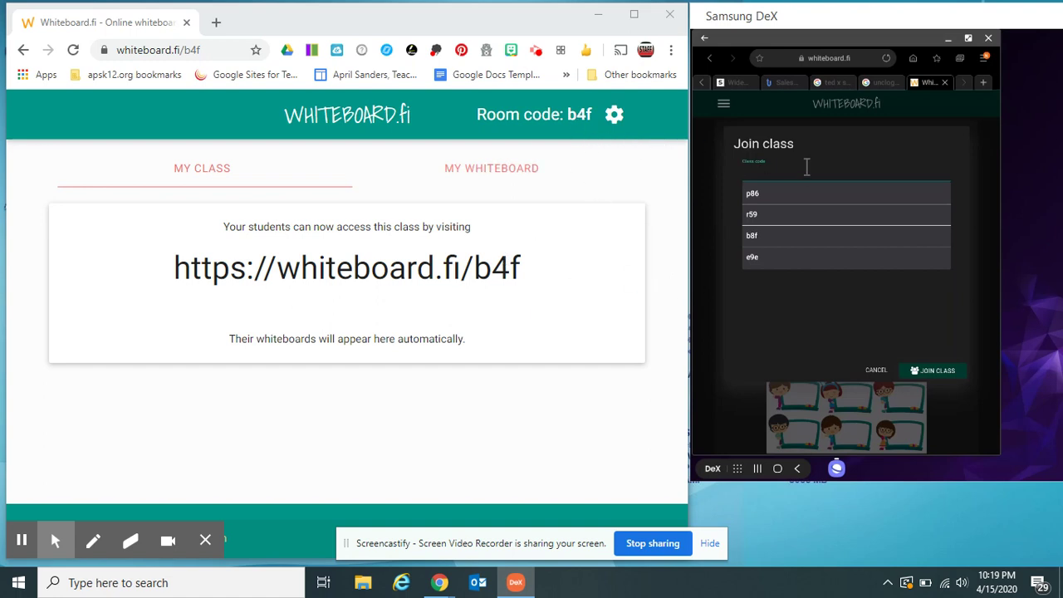
text(b)
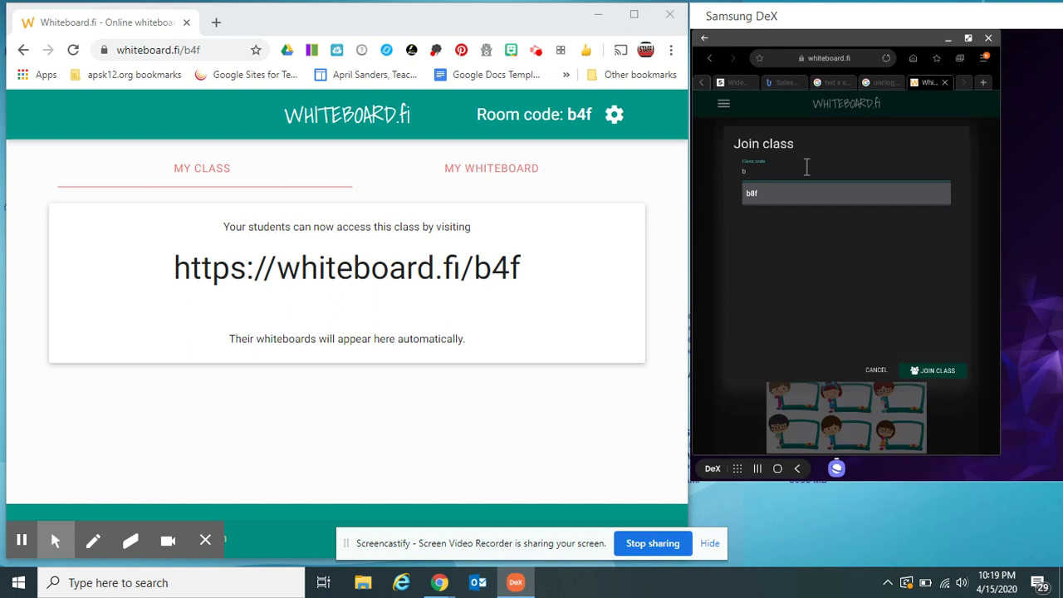
text(4f)
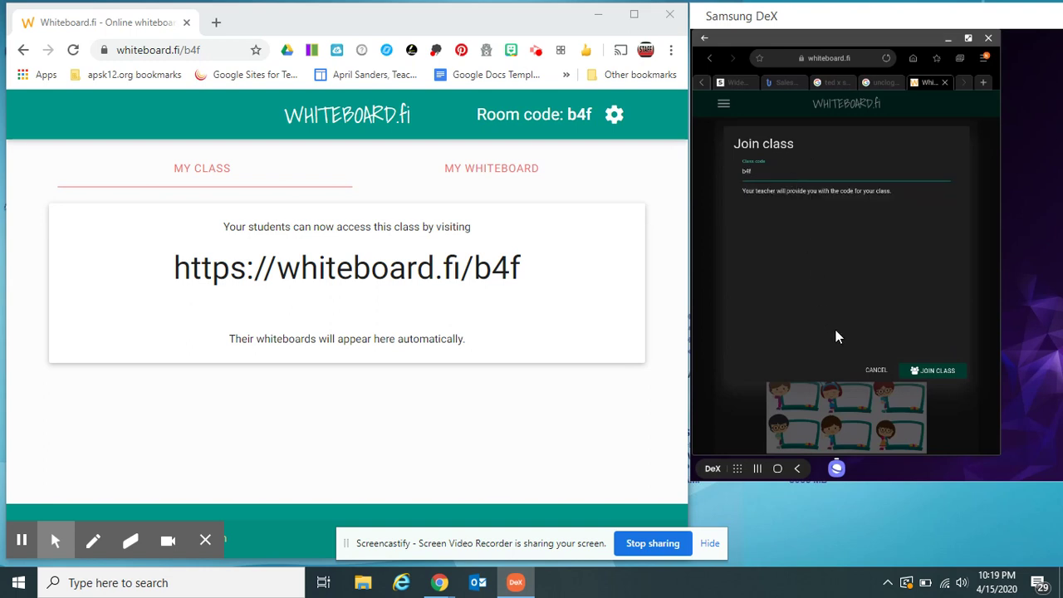
click(961, 371)
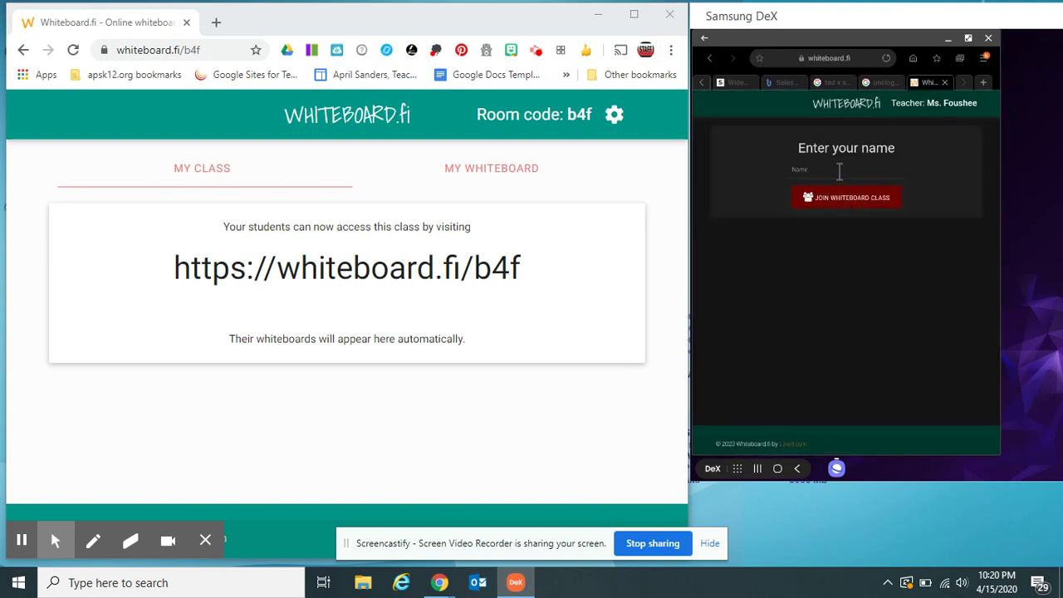
click(840, 171)
click(854, 199)
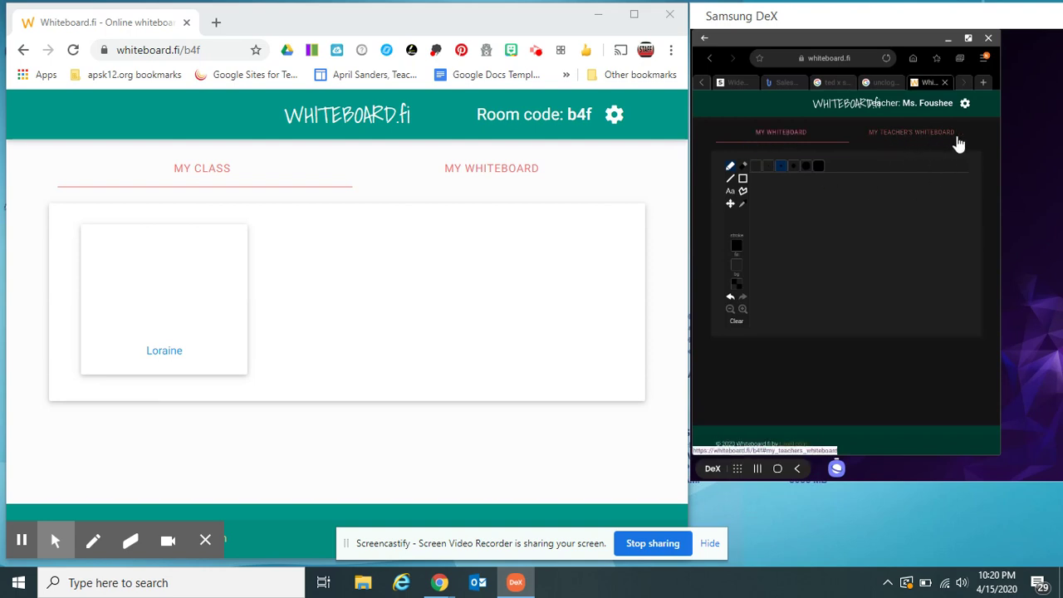
- Handwrite the prompt '4x4' on the teacher's own whiteboard
click(495, 178)
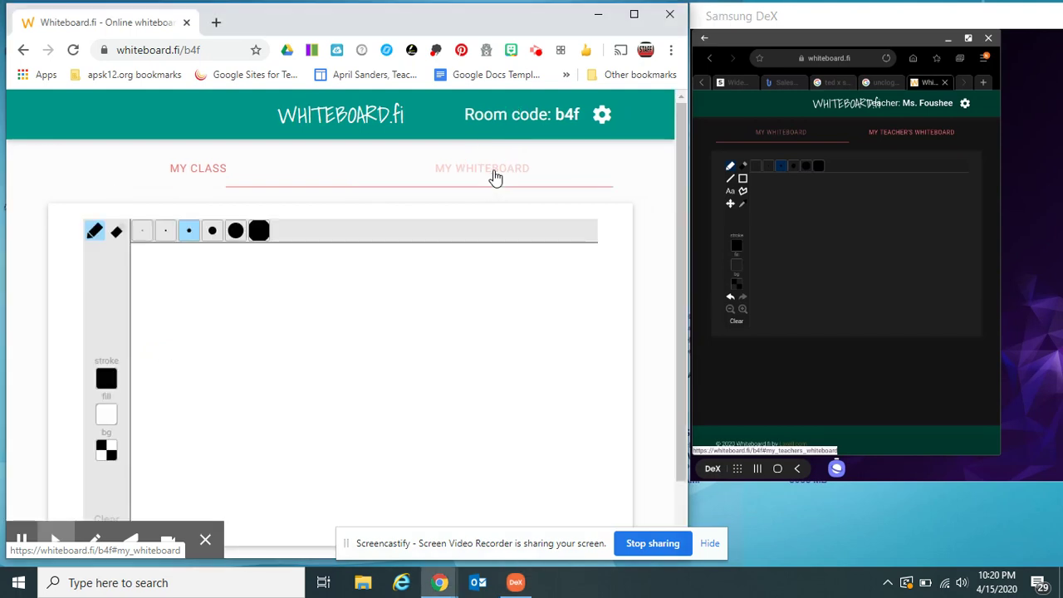
drag(204, 316, 255, 378)
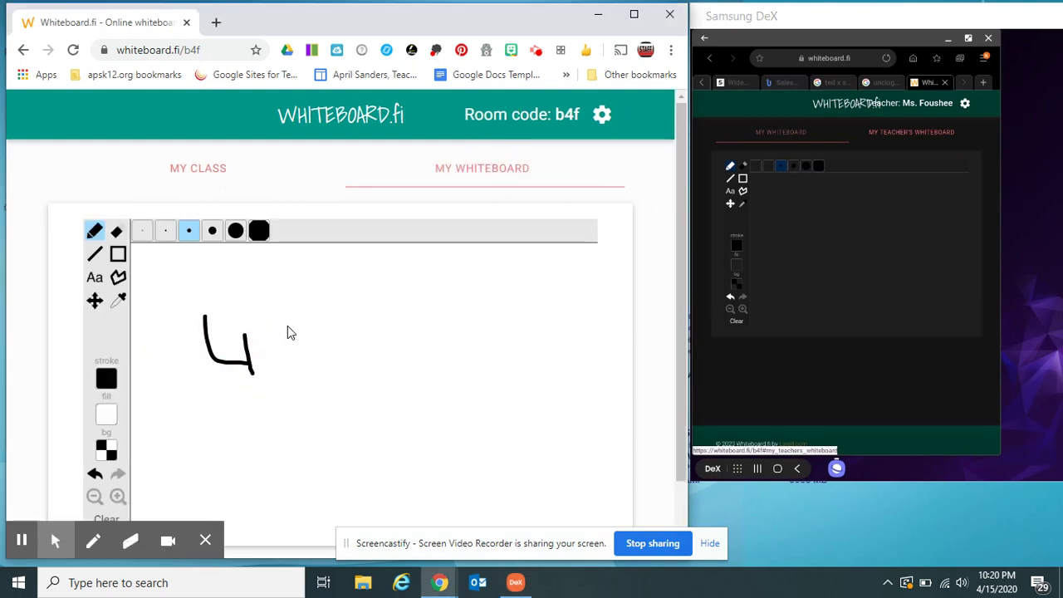
mouse_move(289, 328)
mouse_down()
mouse_move(281, 358)
mouse_move(284, 349)
mouse_move(306, 358)
mouse_up()
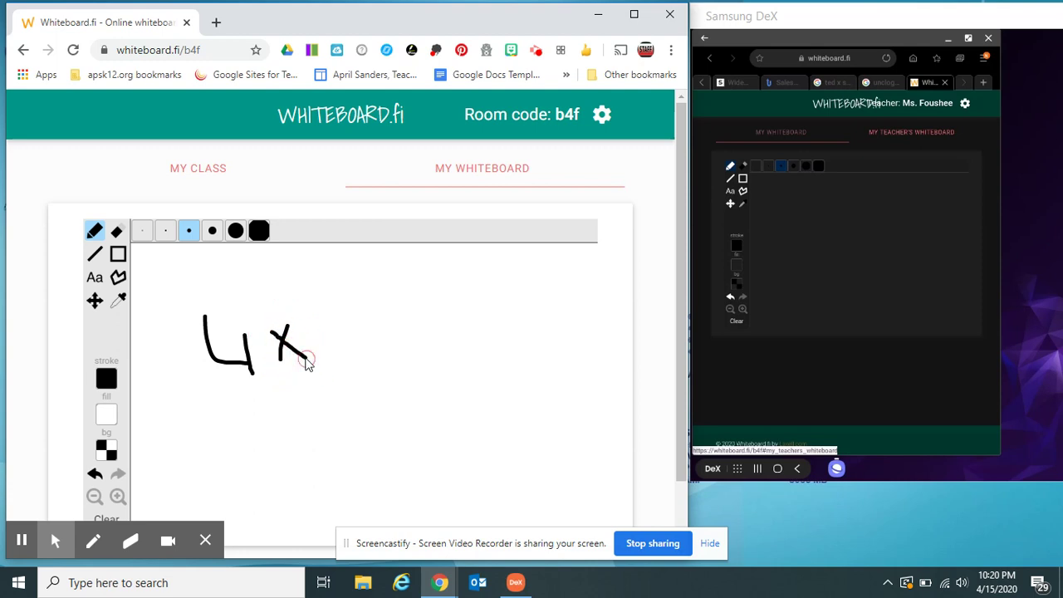
drag(307, 304, 358, 340)
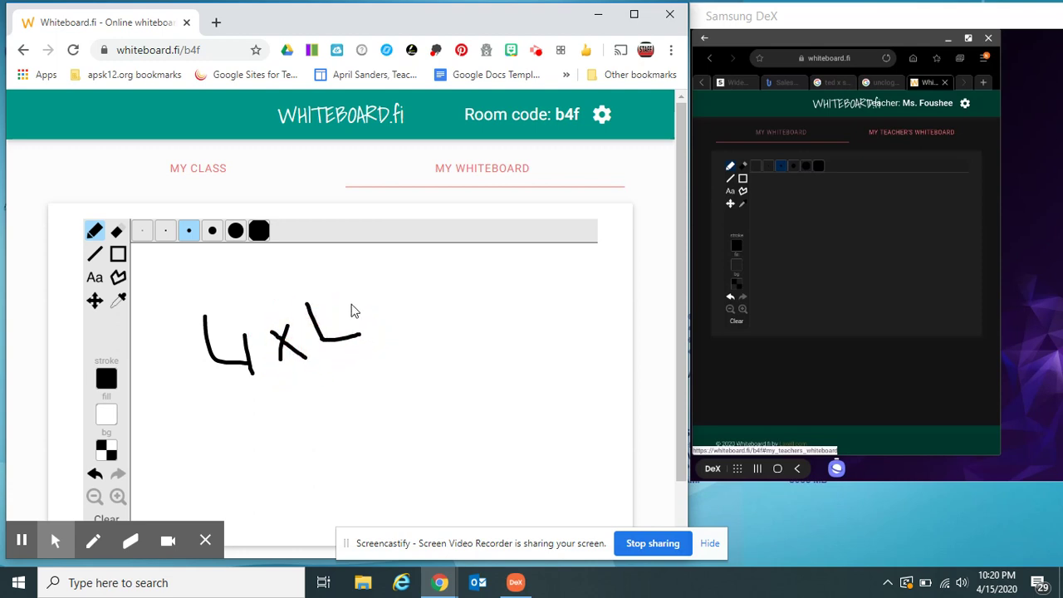
drag(350, 304, 374, 366)
drag(252, 375, 258, 393)
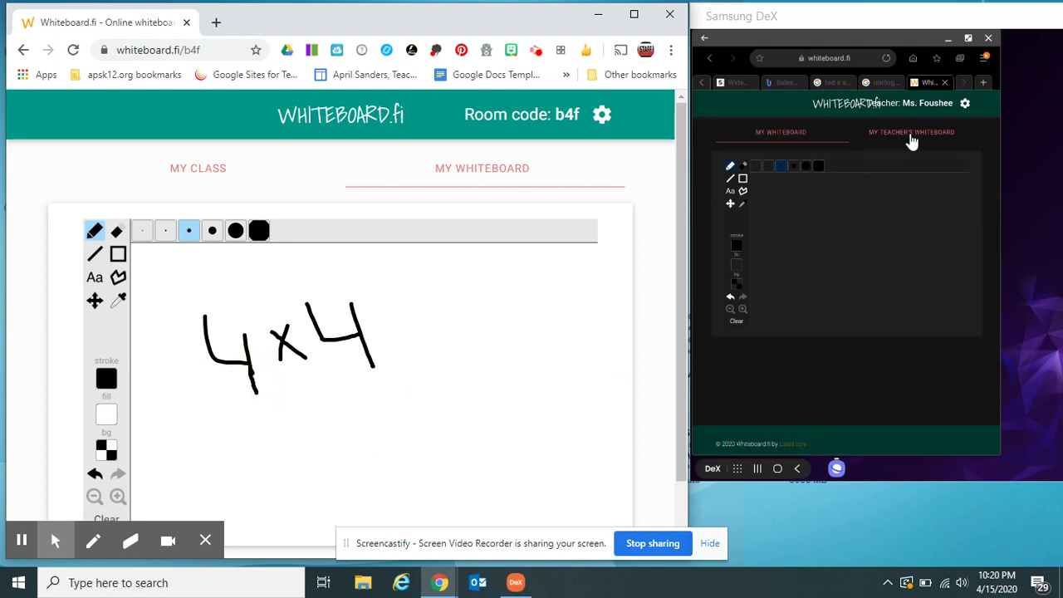
- View the 4x4 prompt from the student side, then return to the class overview
click(911, 135)
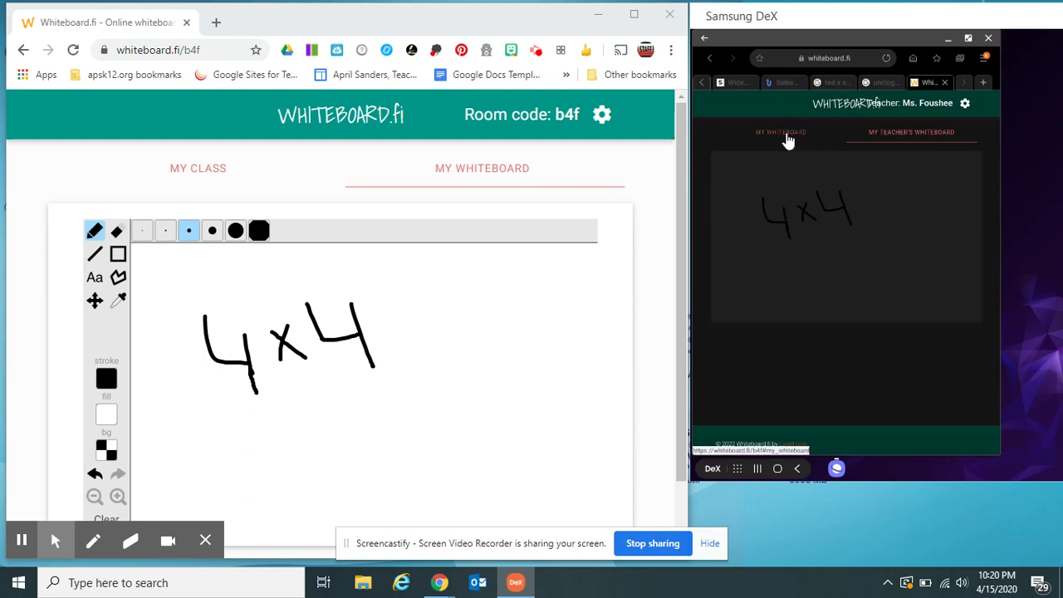
click(786, 137)
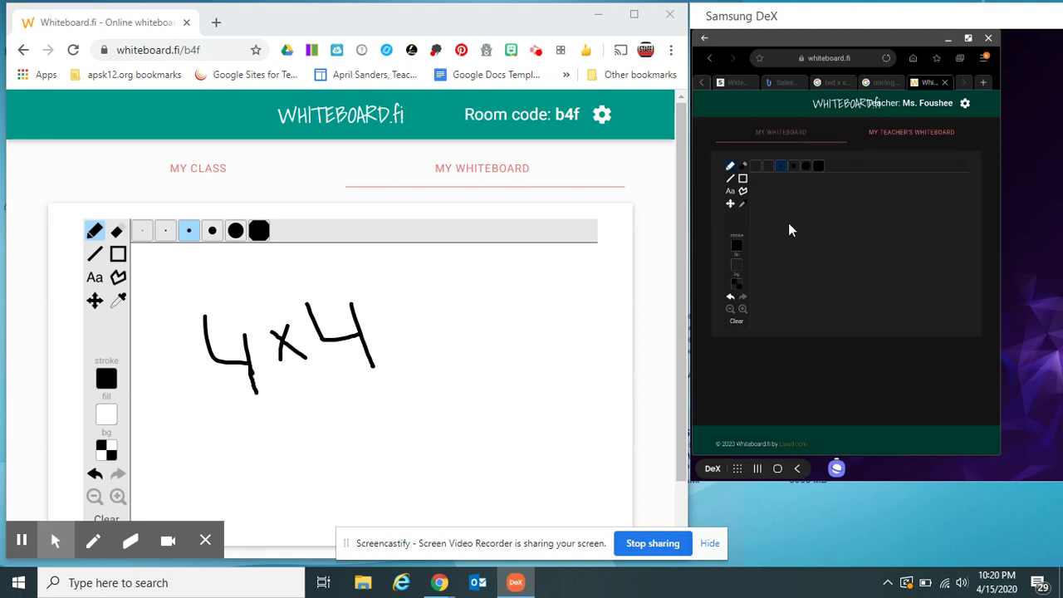
click(242, 177)
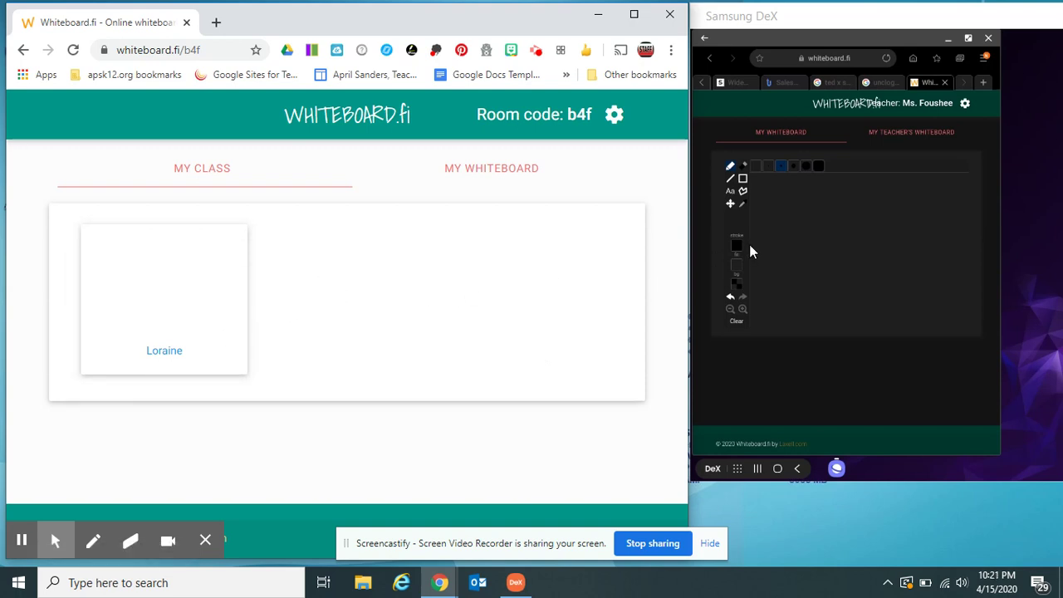
- Have the student write '16', then enlarge their card and erase it
drag(805, 206, 808, 256)
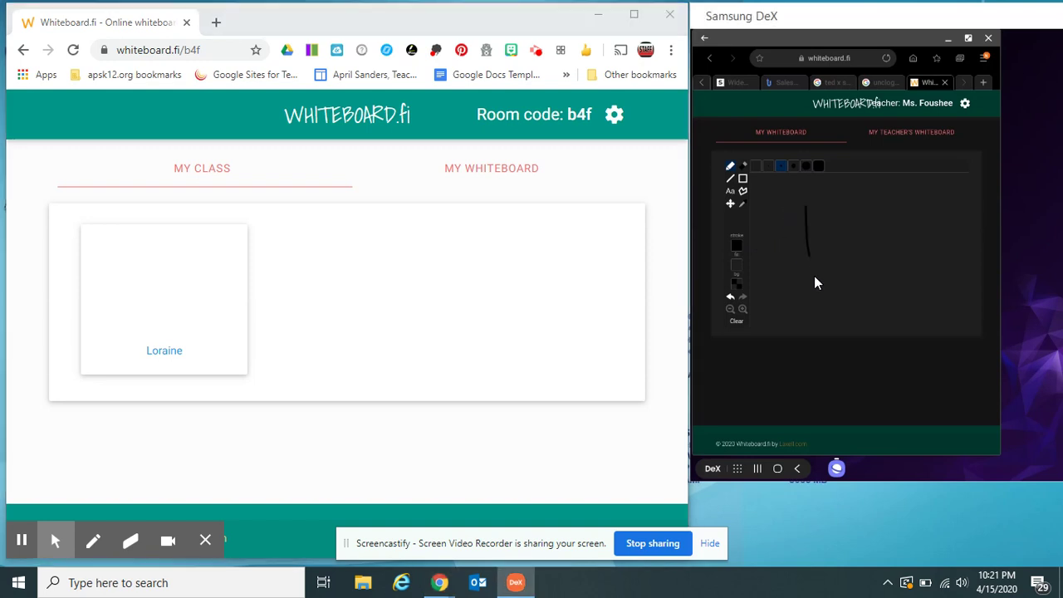
drag(851, 202, 877, 260)
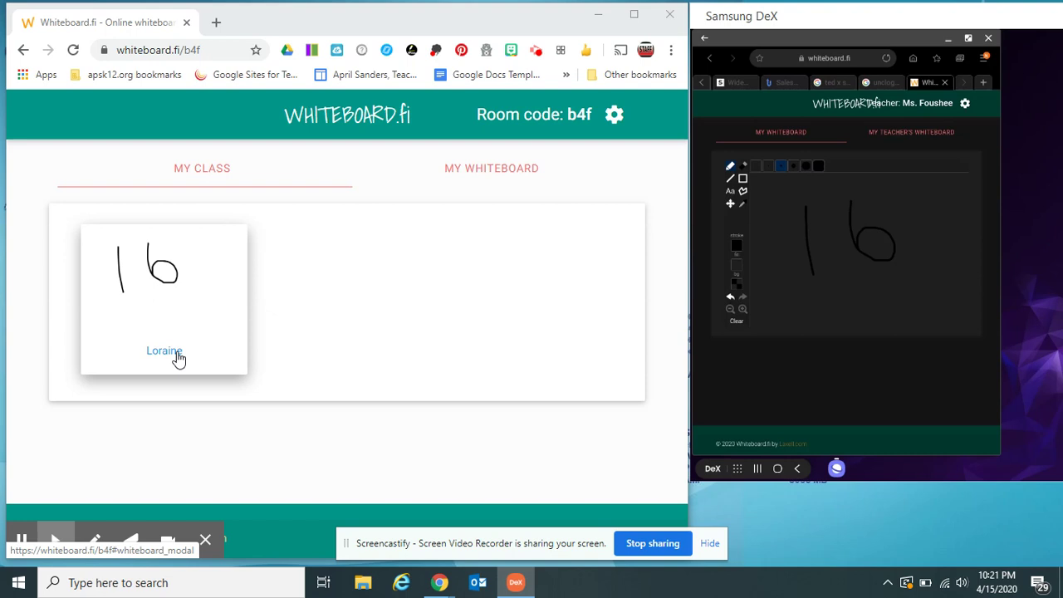
click(184, 327)
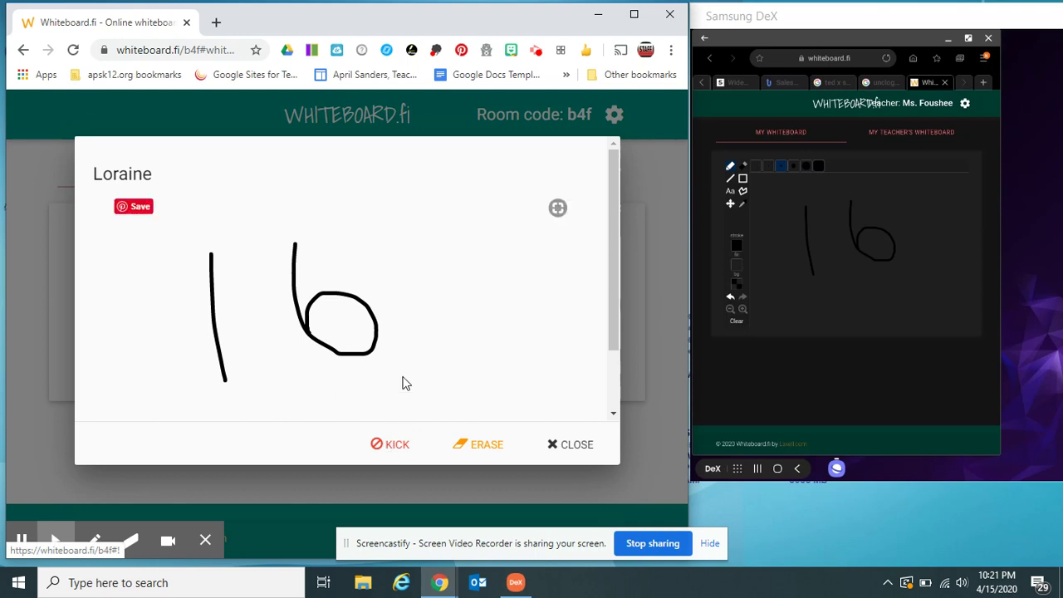
mouse_move(332, 311)
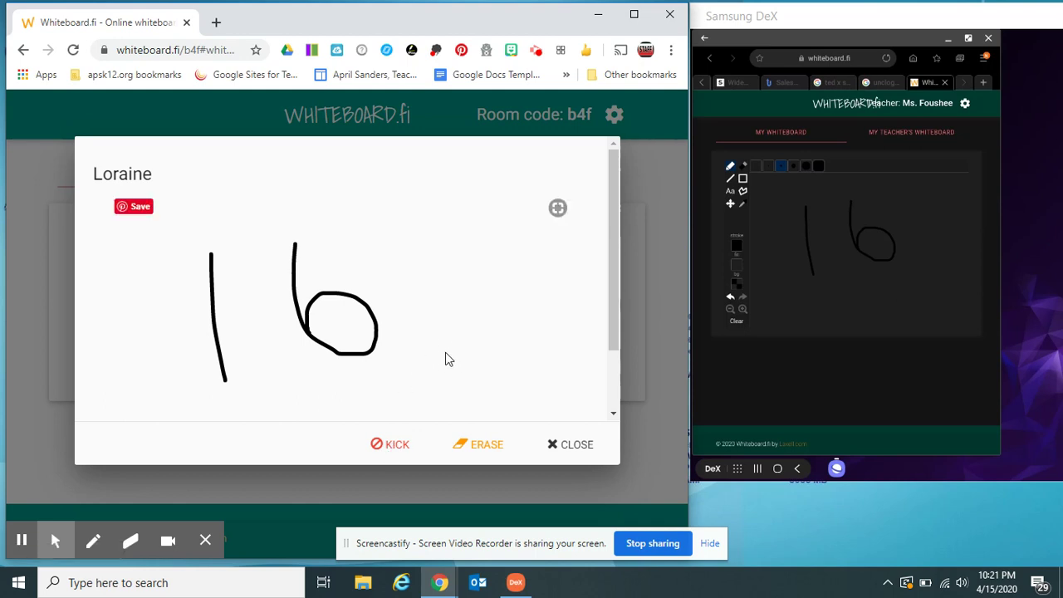
click(476, 445)
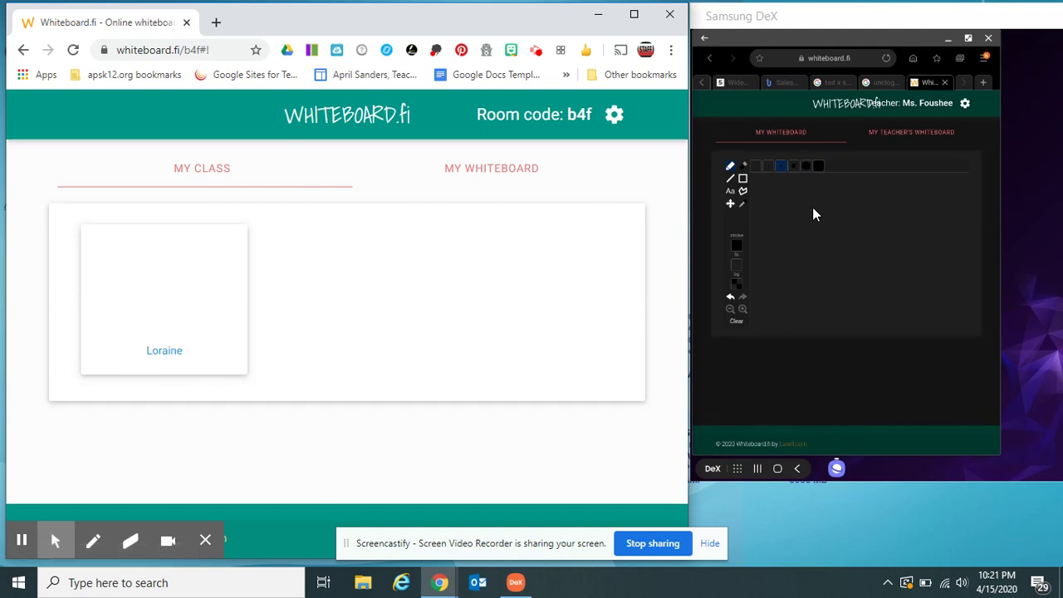
- Handwrite a fresh '16' answer on the student's whiteboard
drag(812, 207, 806, 312)
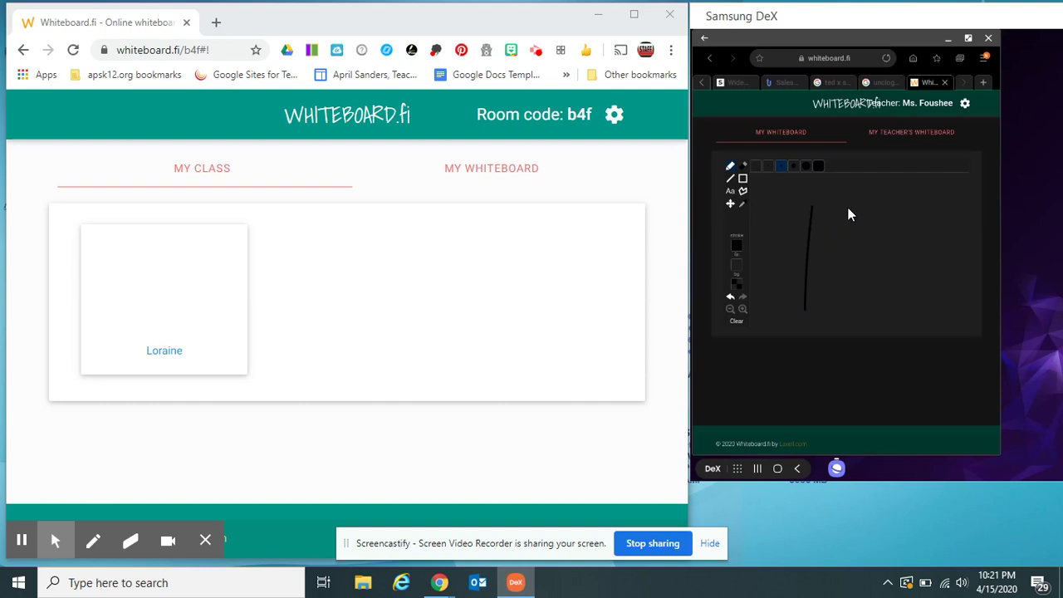
drag(848, 207, 846, 237)
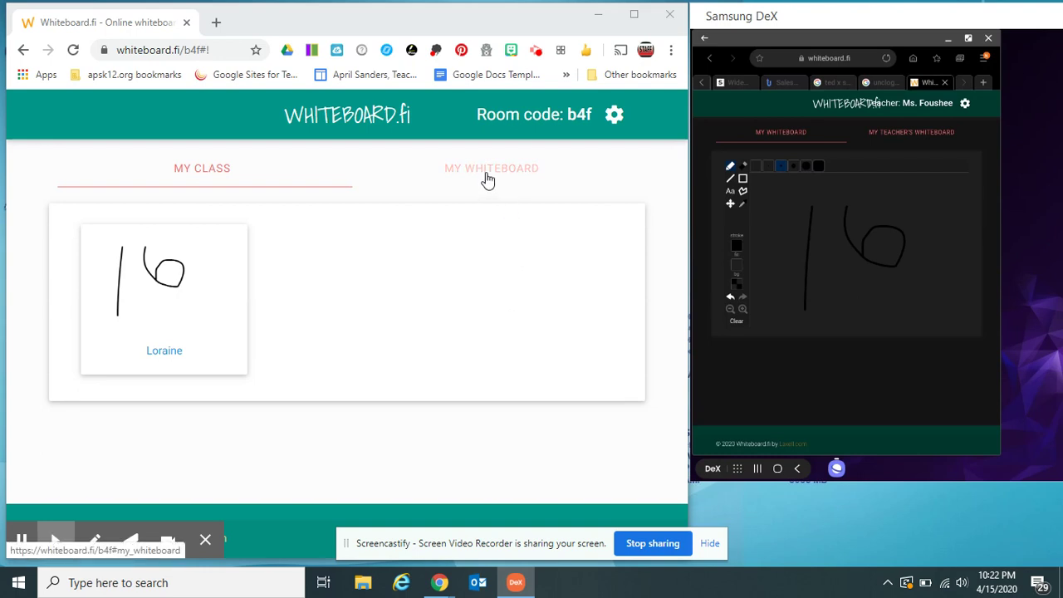
- Clear all student whiteboards and wipe the 4x4 prompt off the teacher's board
click(623, 118)
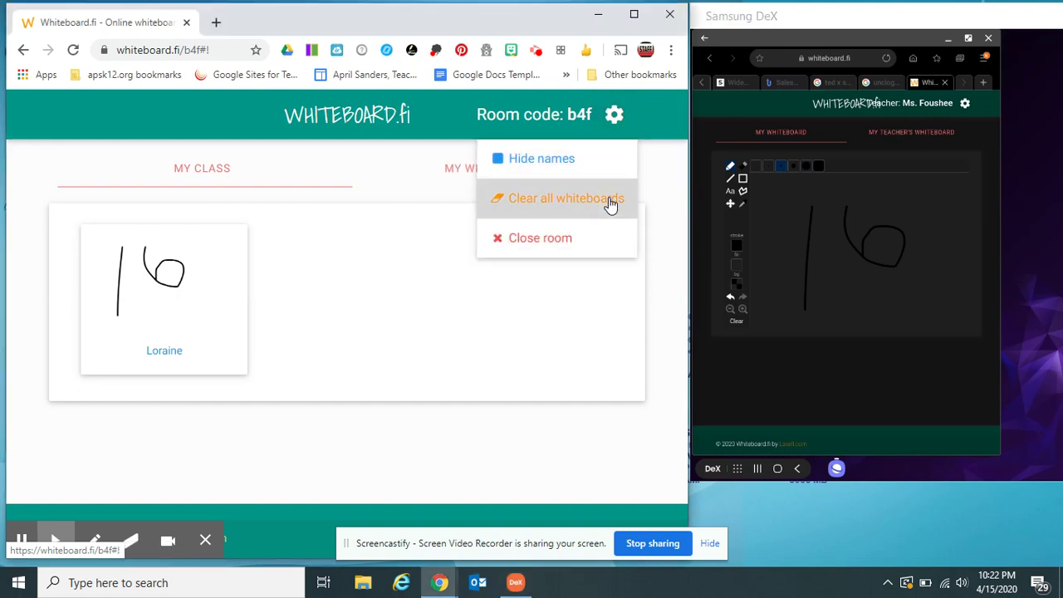
click(610, 201)
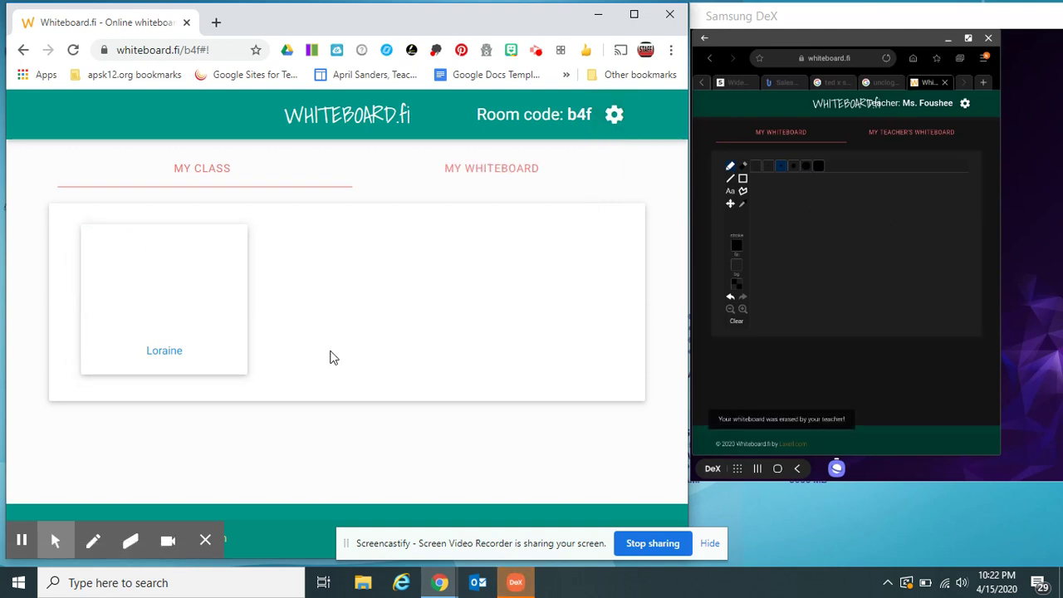
click(482, 176)
scroll(391, 325, down, 2)
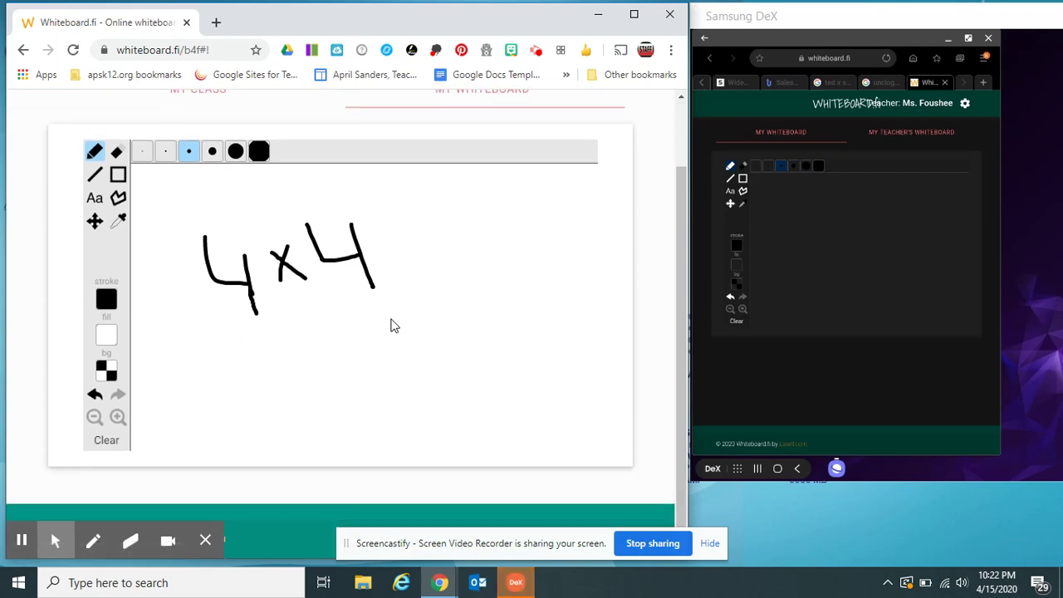
click(106, 450)
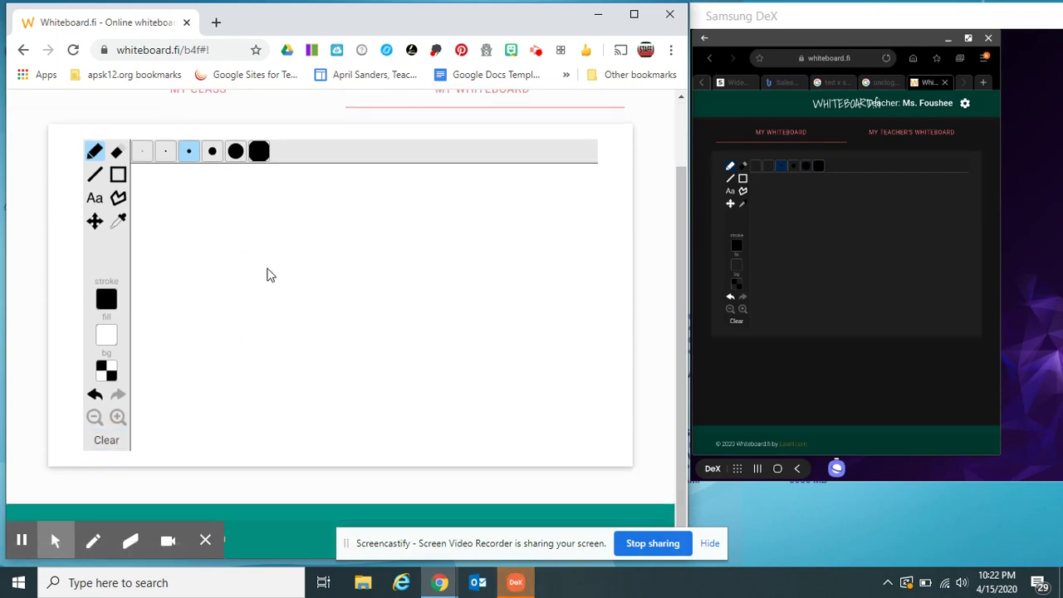
- Draw a wavy line on the teacher's board and view it from the student device
mouse_move(267, 268)
mouse_down()
mouse_move(337, 324)
mouse_move(487, 308)
mouse_move(535, 320)
mouse_up()
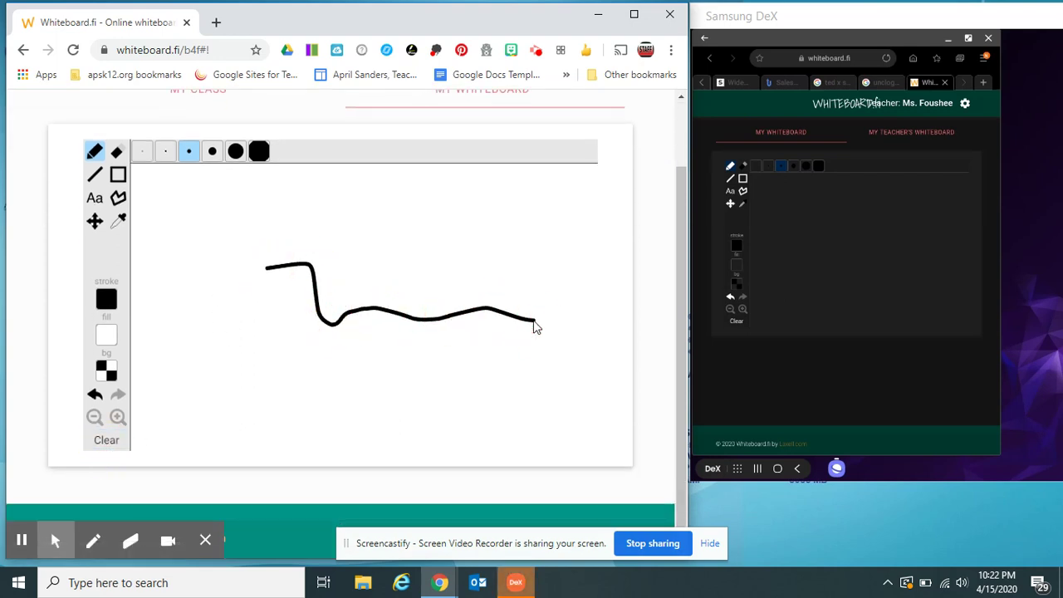
click(927, 142)
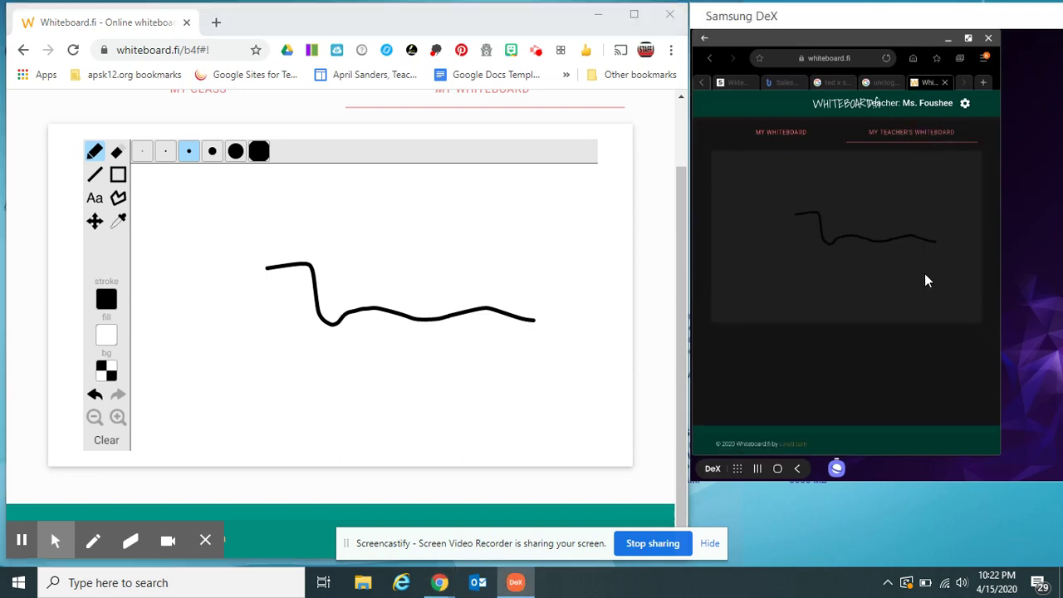
click(780, 132)
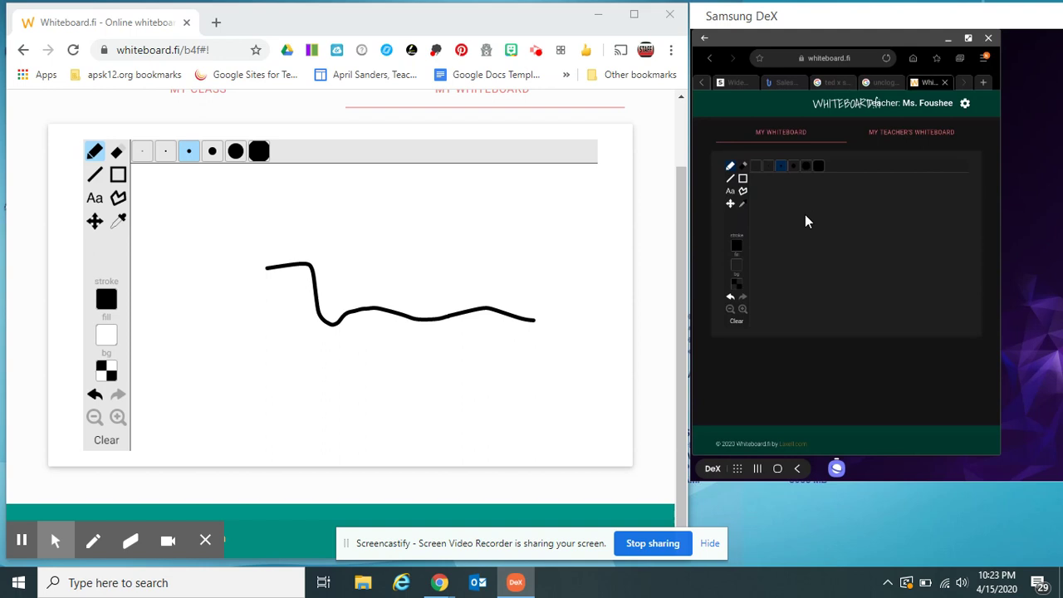
scroll(410, 171, up, 3)
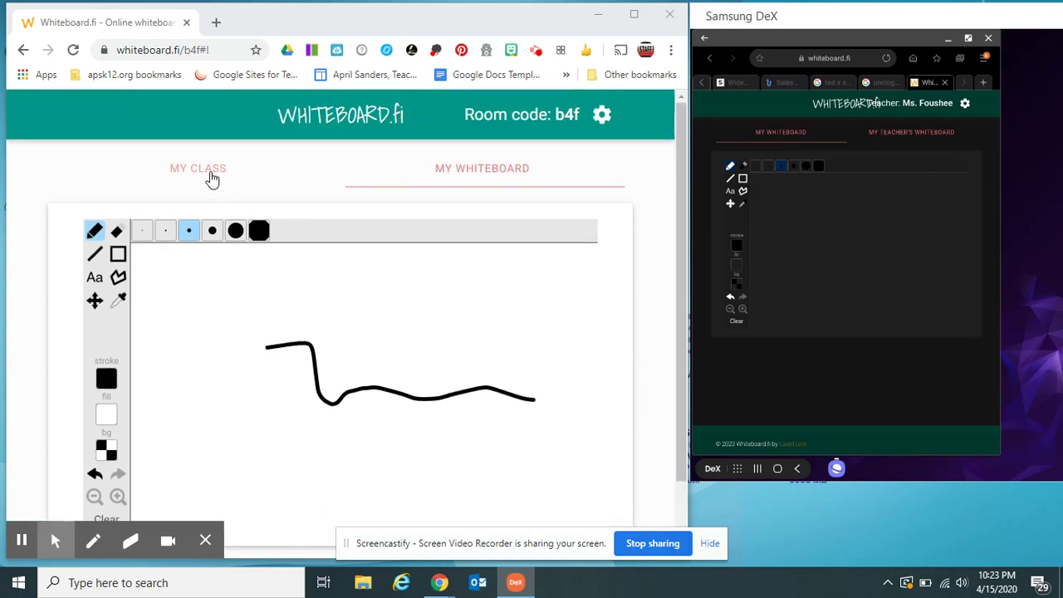
- Return to the My Class overview, briefly opening and closing the room settings menu
click(209, 174)
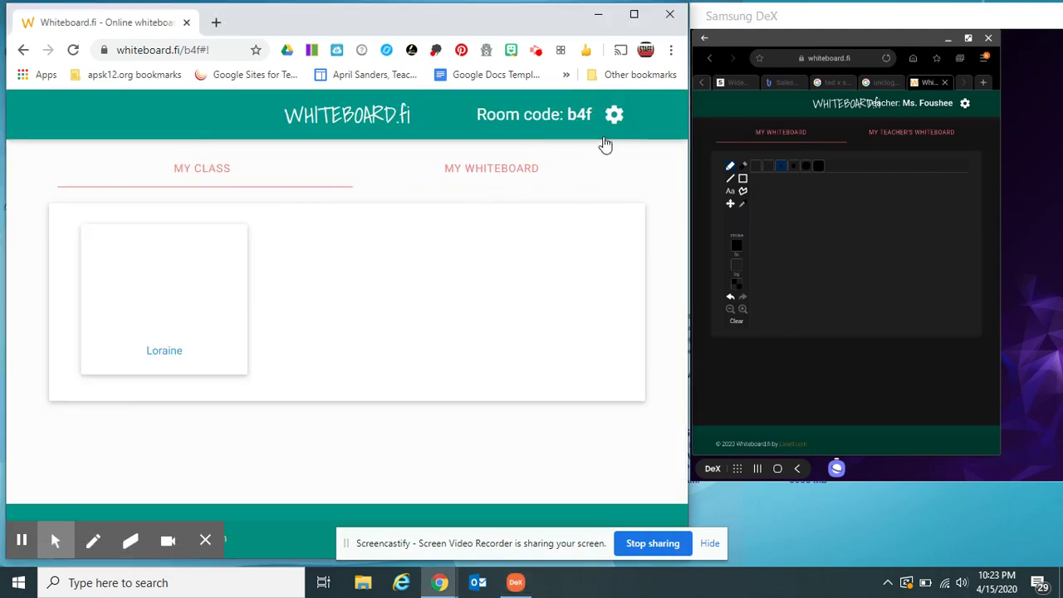
click(615, 119)
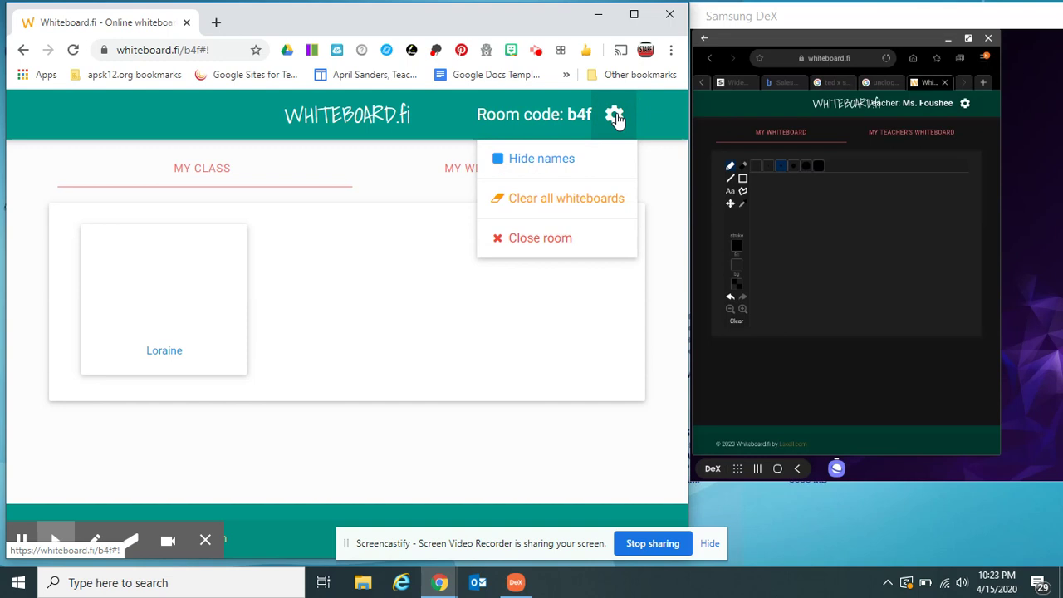
click(615, 119)
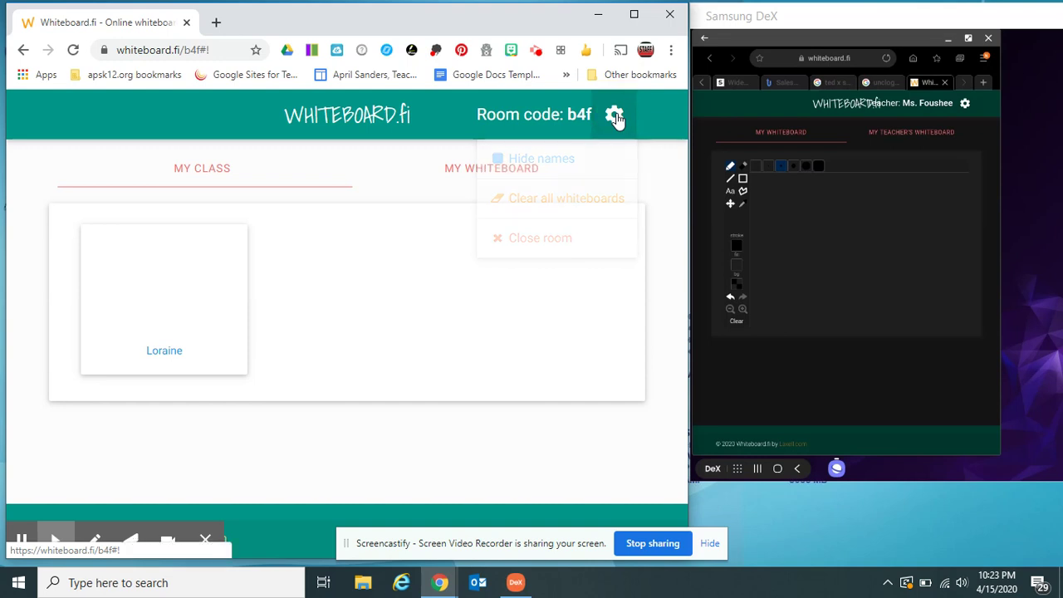